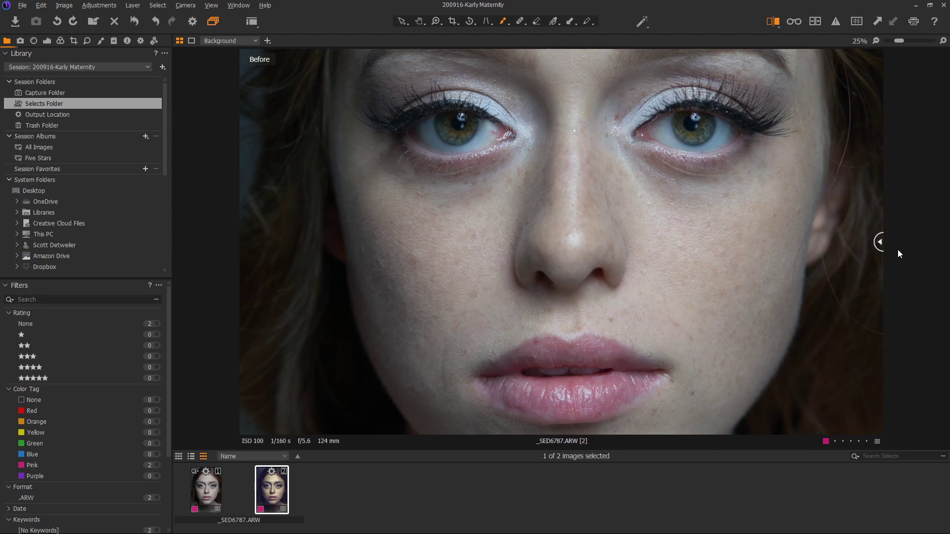
# Compare the original with the edit, then switch the Heal, burn and dodge layers back on.
pyautogui.moveTo(884, 244); pyautogui.dragTo(909, 236)
pyautogui.scroll(-1, 609, 277)
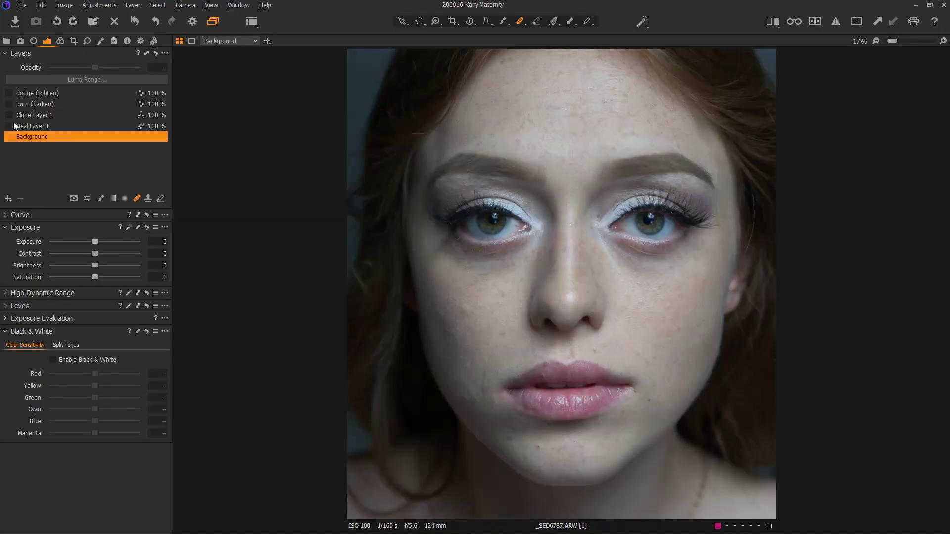
pyautogui.click(10, 125)
pyautogui.click(9, 105)
pyautogui.click(10, 94)
# Review the dodge layer's mask, then select the burn layer and show its mask.
pyautogui.click(41, 94)
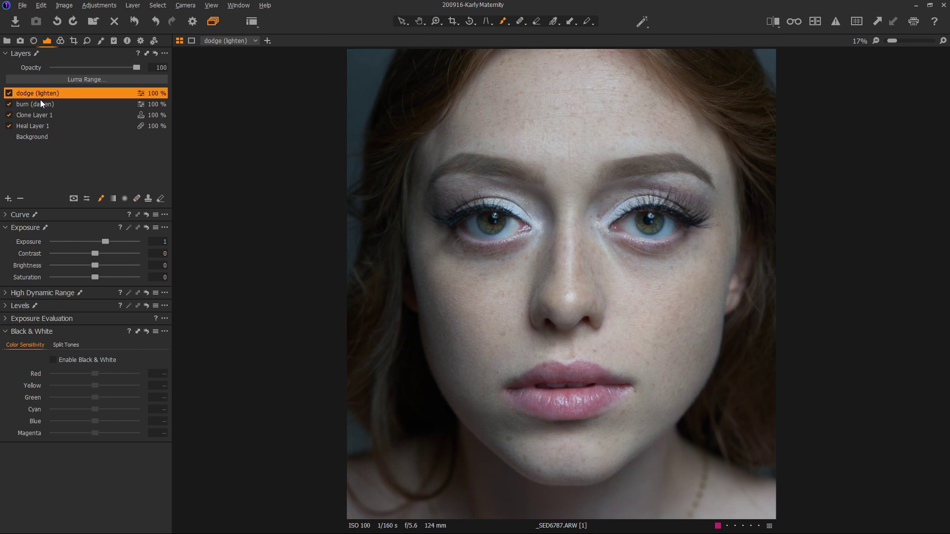
pyautogui.press('m')
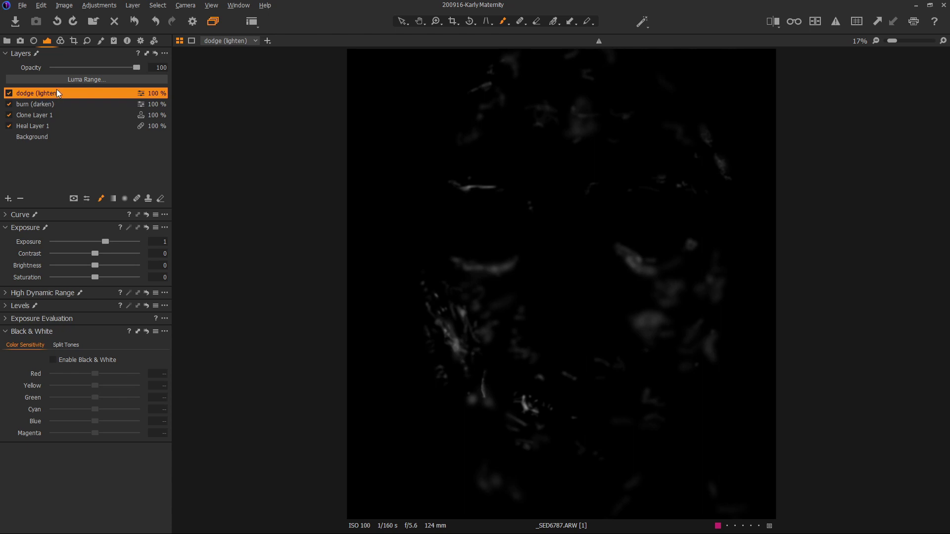
pyautogui.press('m')
pyautogui.click(49, 104)
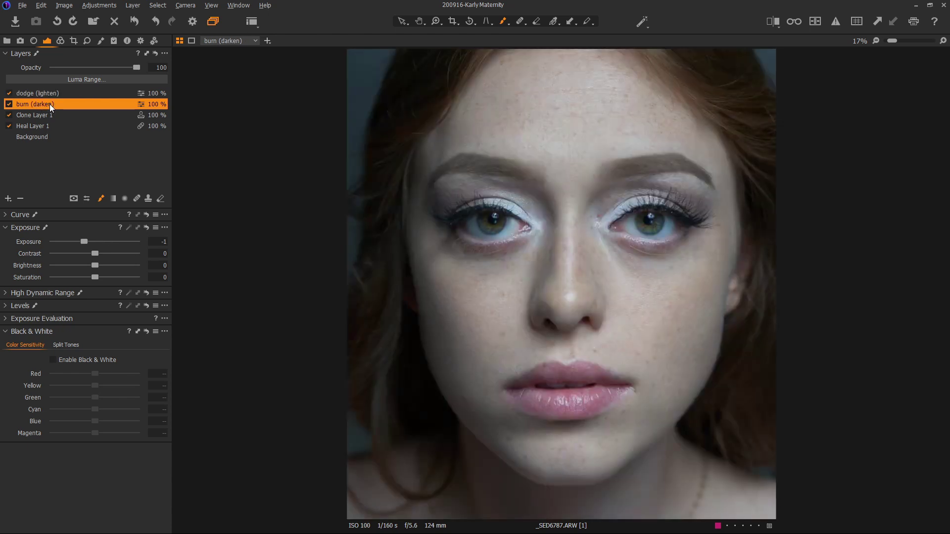
pyautogui.press('m')
pyautogui.press('m')
pyautogui.scroll(2, 460, 324)
pyautogui.scroll(1, 402, 307)
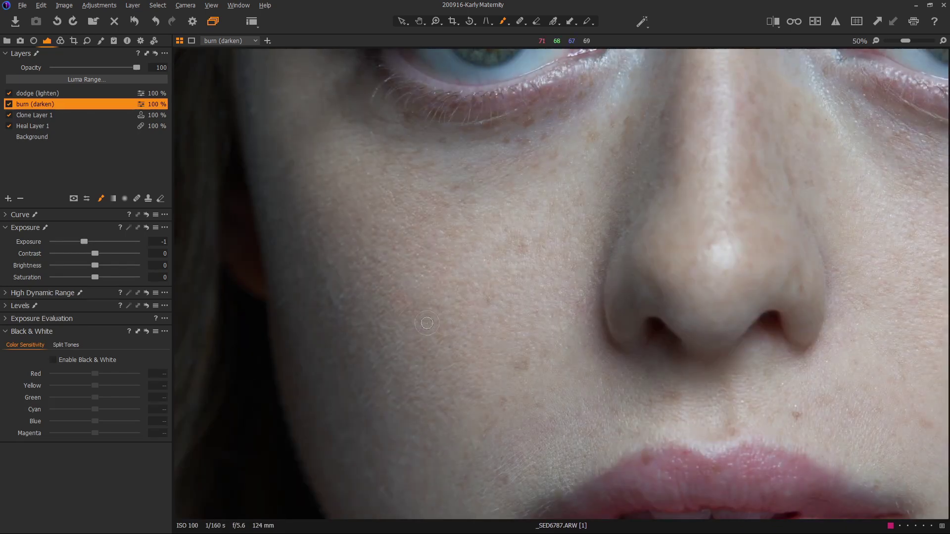
pyautogui.press('y')
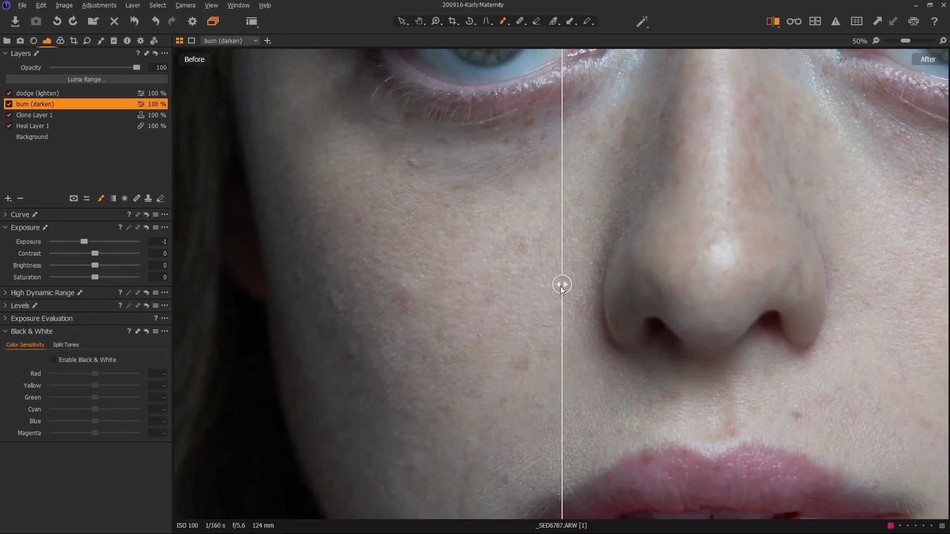
pyautogui.moveTo(560, 286); pyautogui.dragTo(306, 308)
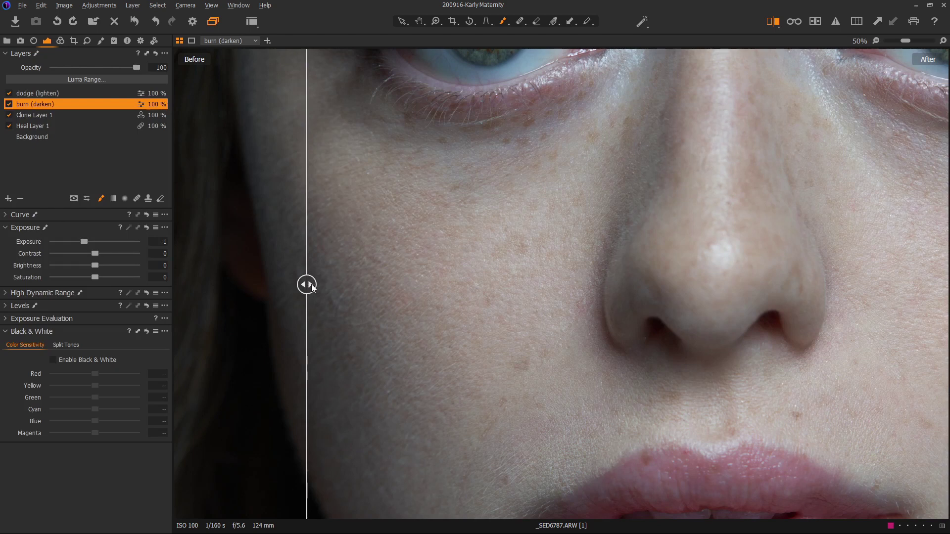
pyautogui.moveTo(310, 285); pyautogui.dragTo(306, 287)
pyautogui.press('y')
pyautogui.hotkey('ctrl', '0')
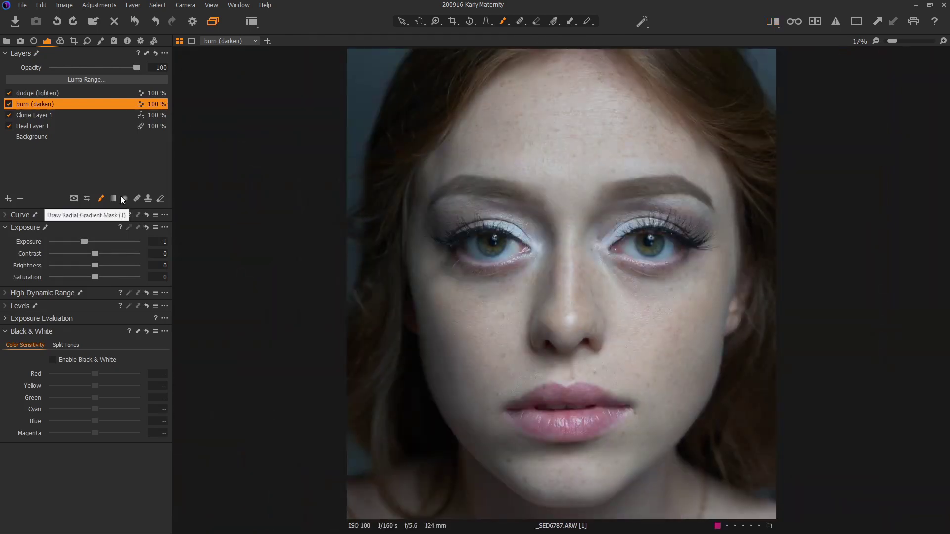
# Add Adjustment Layer 1 above the dodge layer, fill its mask, and set Saturation to 100.
pyautogui.click(40, 95)
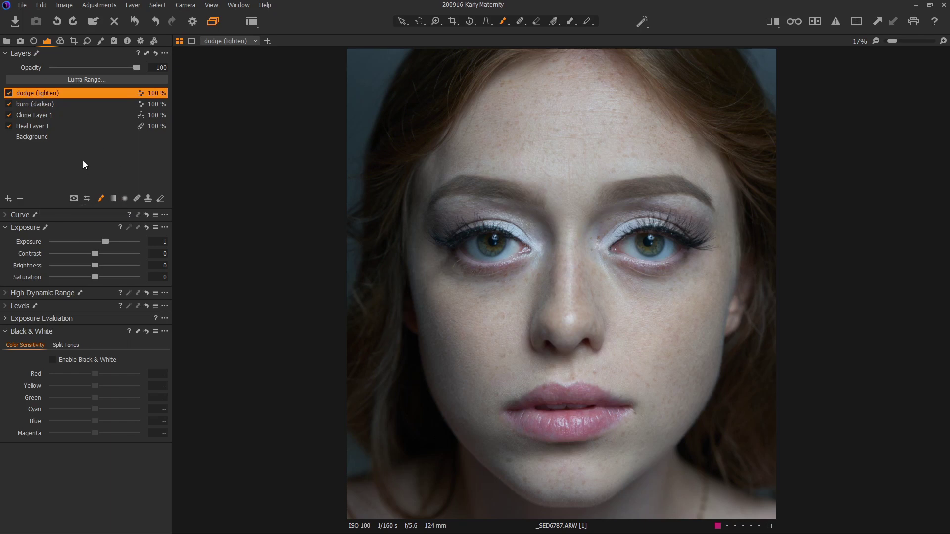
pyautogui.click(9, 198)
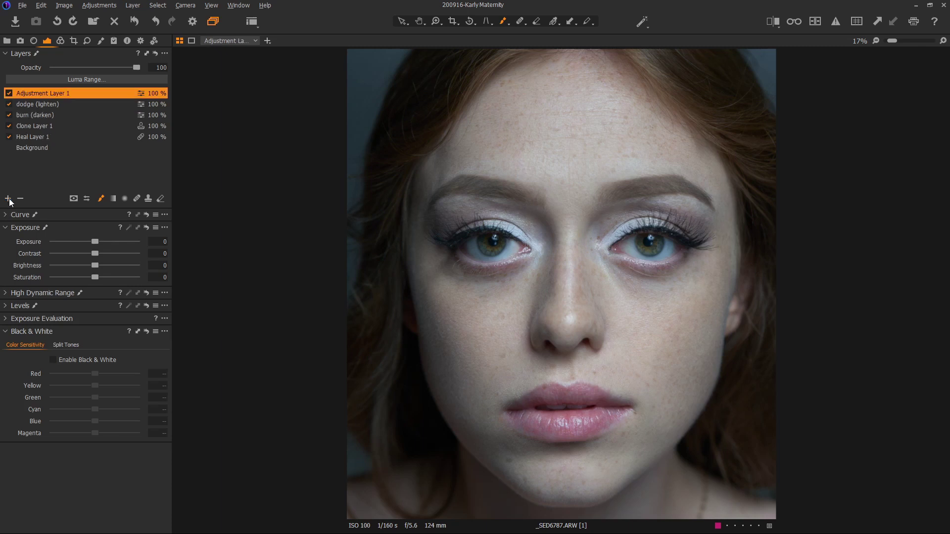
pyautogui.rightClick(68, 93)
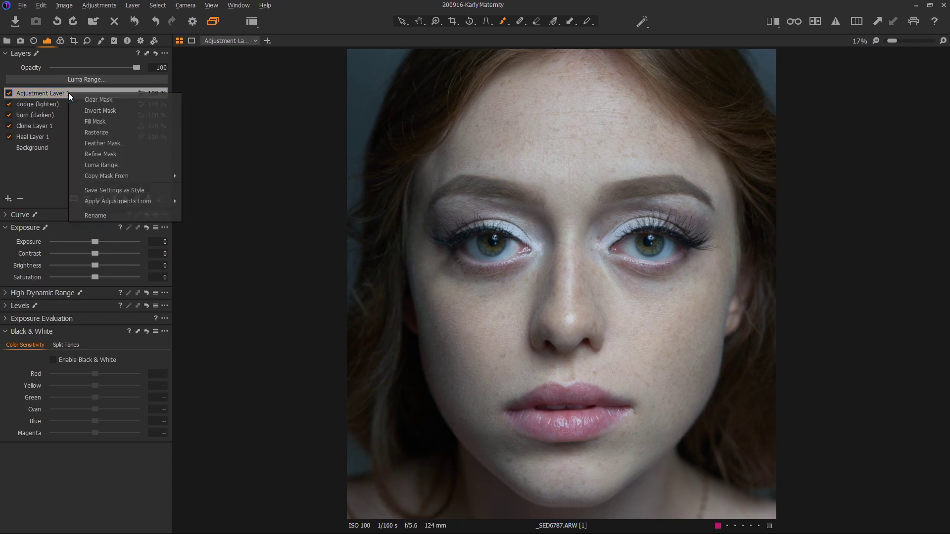
pyautogui.click(83, 120)
pyautogui.click(8, 199)
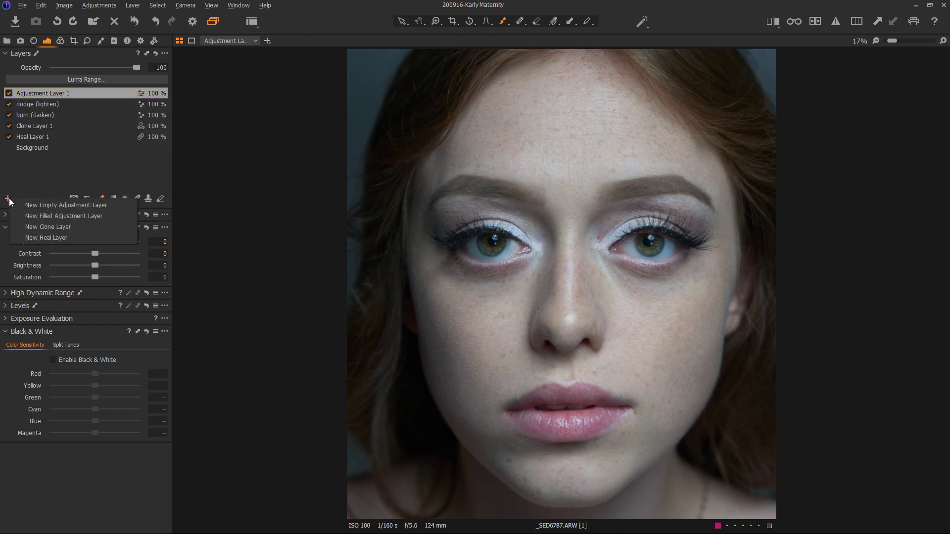
pyautogui.click(97, 156)
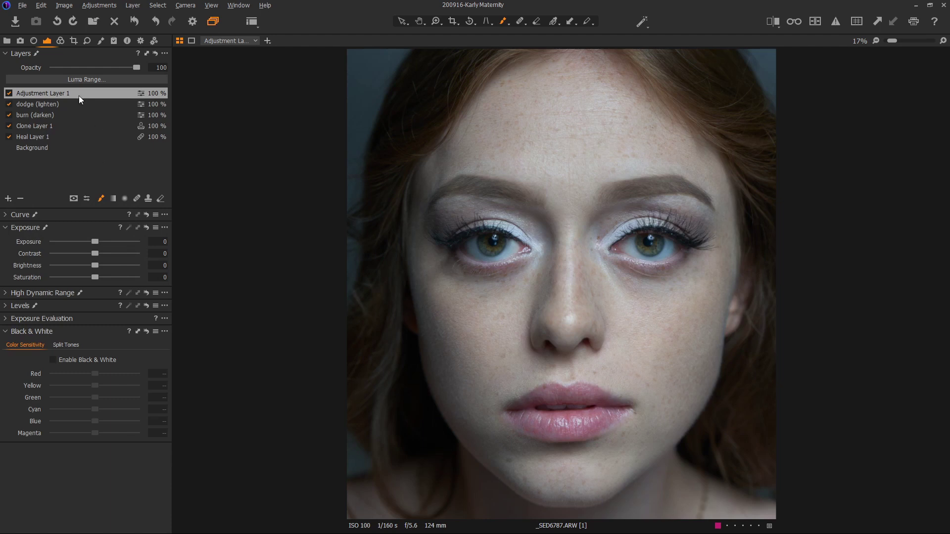
pyautogui.moveTo(95, 277); pyautogui.dragTo(271, 282)
# Add two more filled adjustment layers, each with Saturation raised to 100.
pyautogui.click(9, 198)
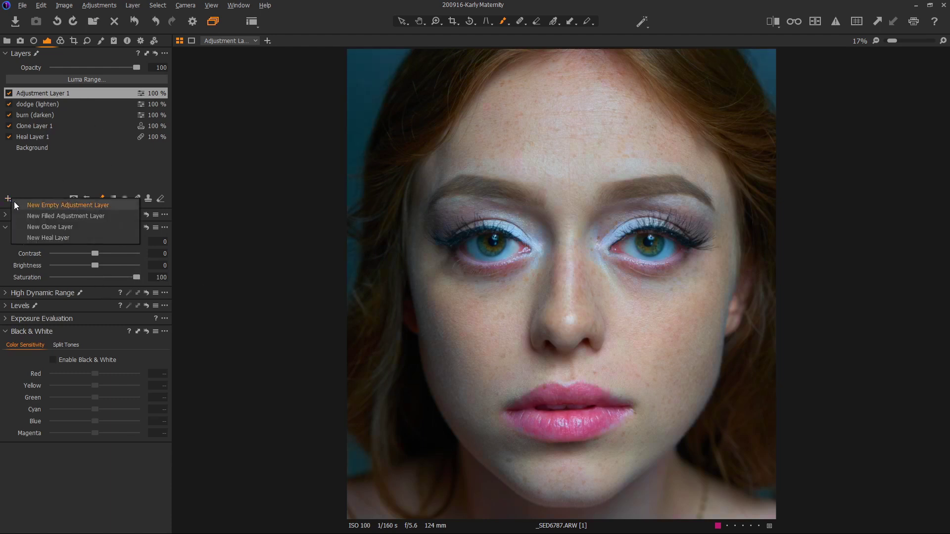
pyautogui.click(21, 217)
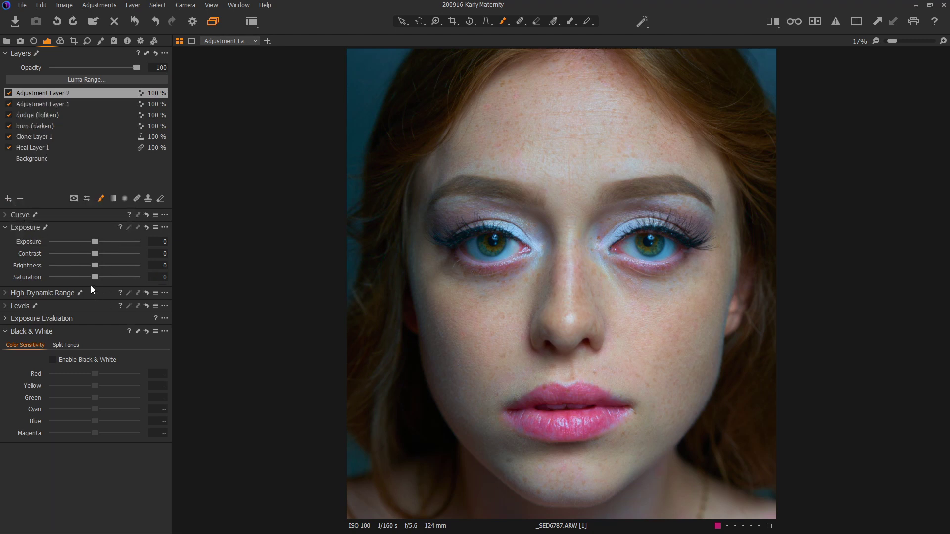
pyautogui.moveTo(94, 277); pyautogui.dragTo(256, 281)
pyautogui.click(8, 198)
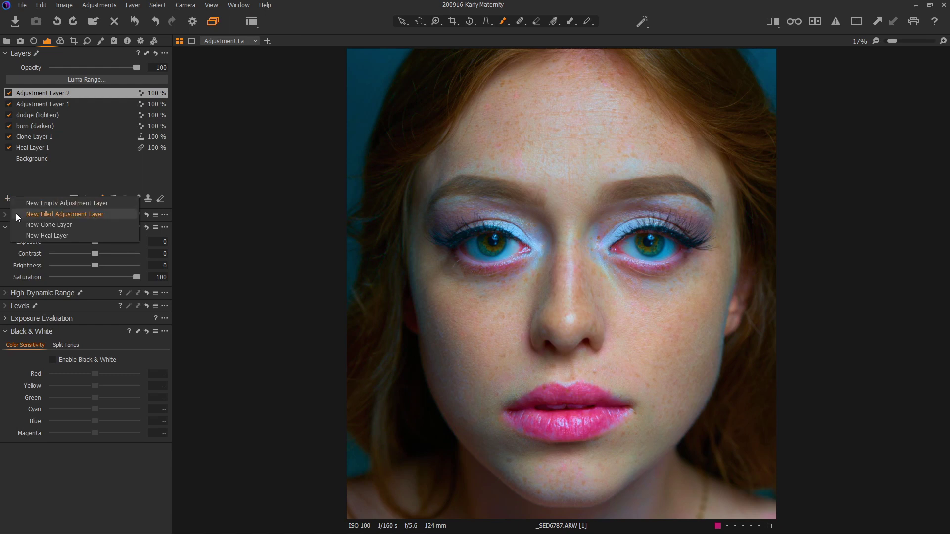
pyautogui.click(20, 215)
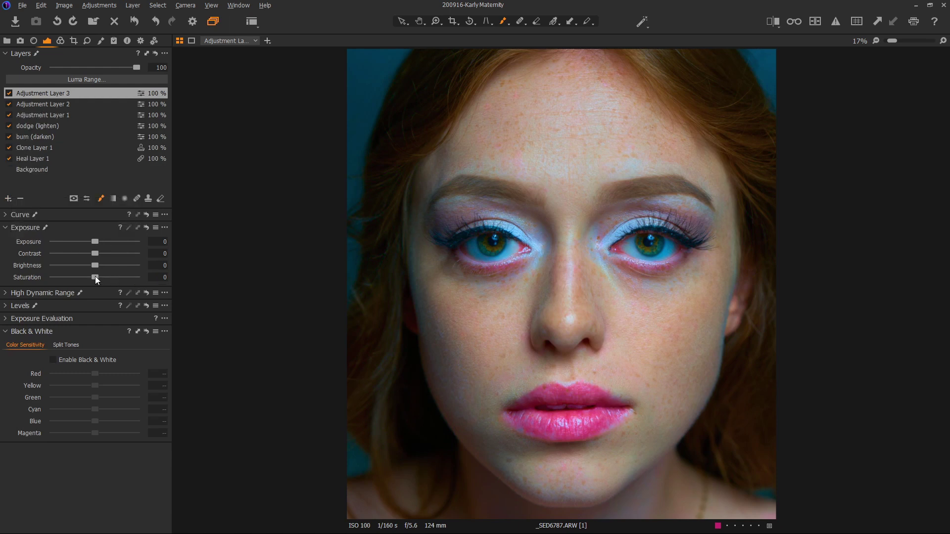
pyautogui.moveTo(95, 278); pyautogui.dragTo(272, 286)
# Zoom to 50% and pan to the lips, then add Adjustment Layer 4 above Adjustment Layer 3.
pyautogui.scroll(2, 476, 347)
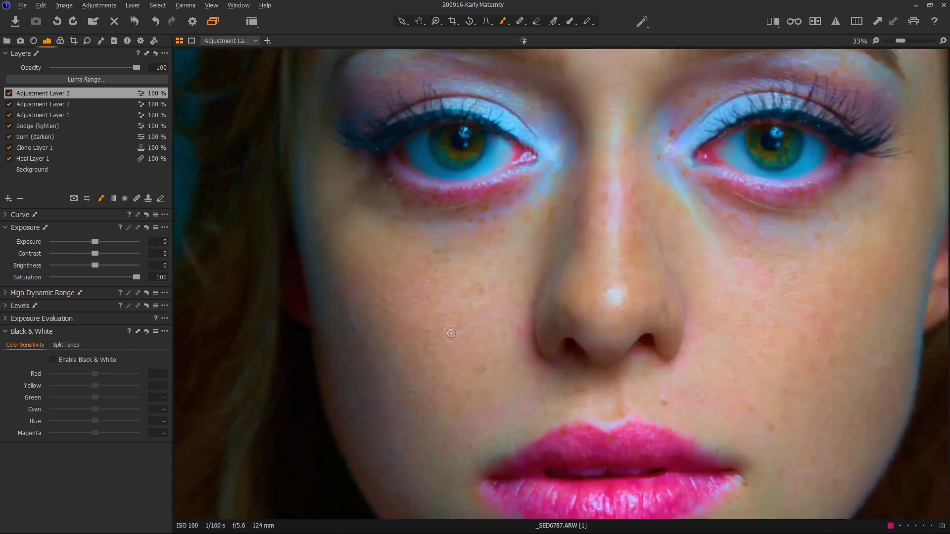
pyautogui.scroll(2, 564, 445)
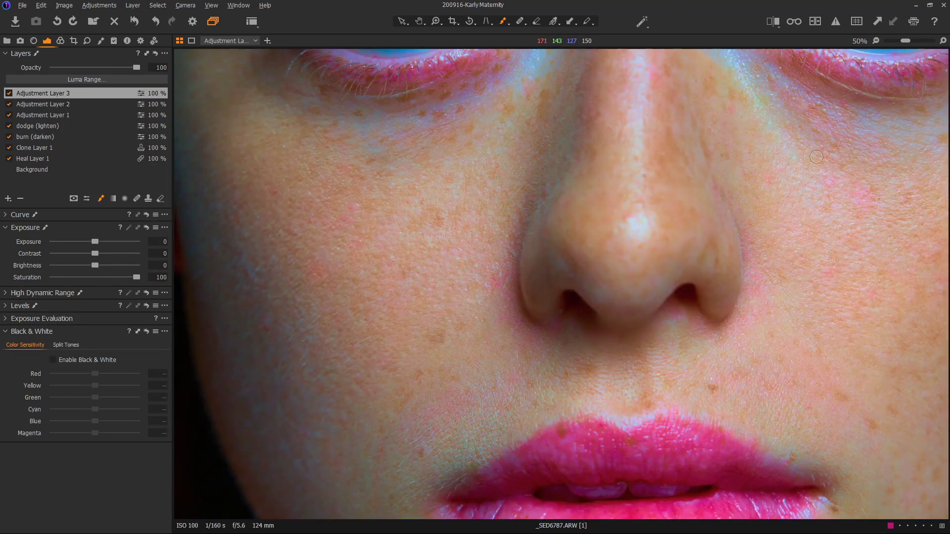
pyautogui.press('h')
pyautogui.moveTo(762, 406); pyautogui.dragTo(533, 368)
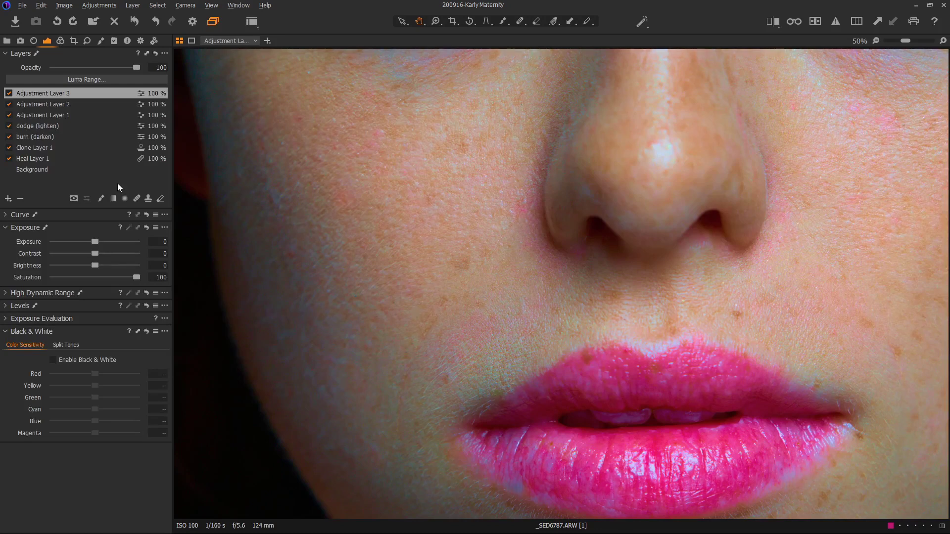
pyautogui.click(117, 183)
pyautogui.click(8, 199)
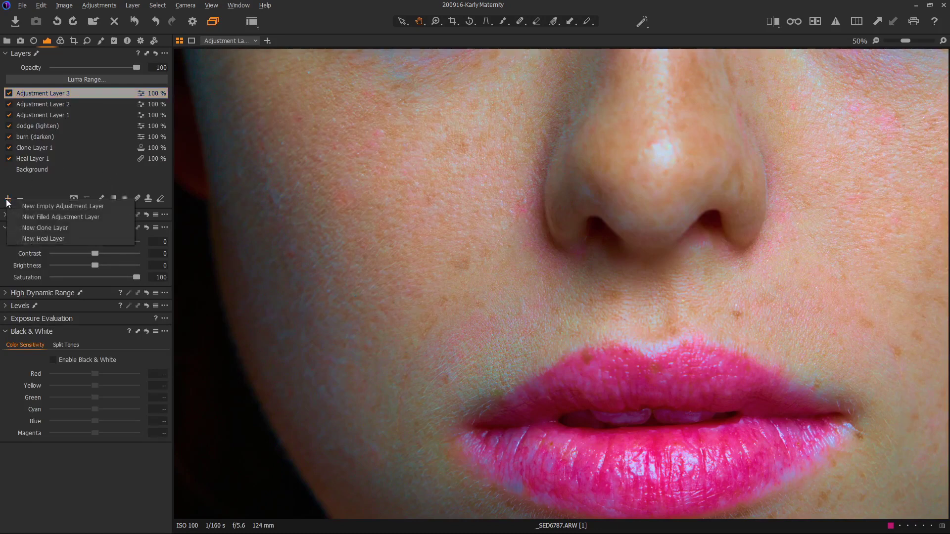
# Add a new adjustment layer and rename it 'color fx'.
pyautogui.click(23, 219)
pyautogui.doubleClick(54, 94)
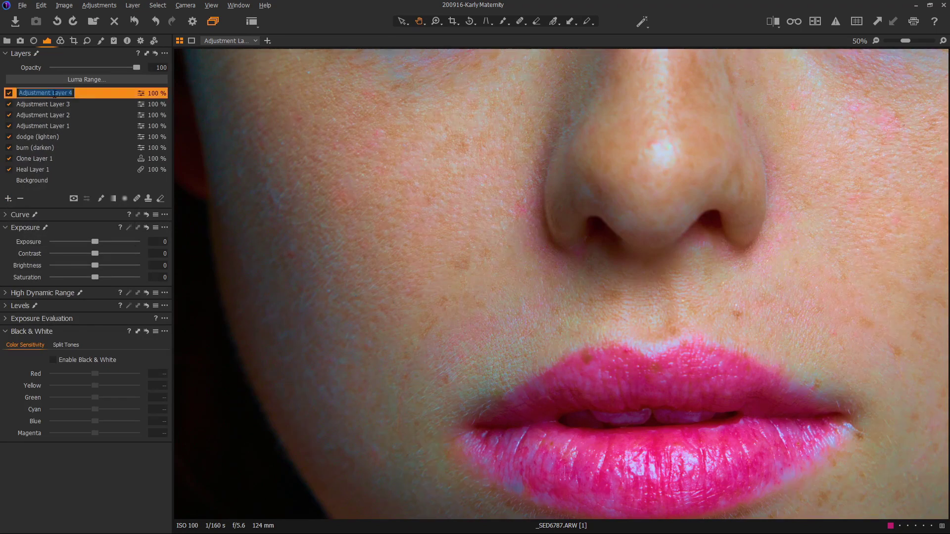
pyautogui.write('color fx')
pyautogui.press('Return')
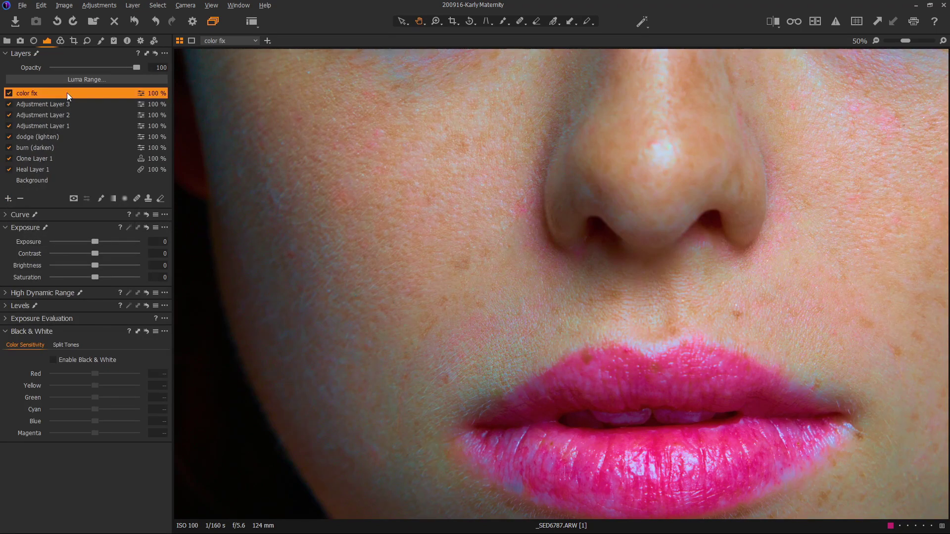
# Bring up the Color Editor tool in the Color tab.
pyautogui.click(60, 41)
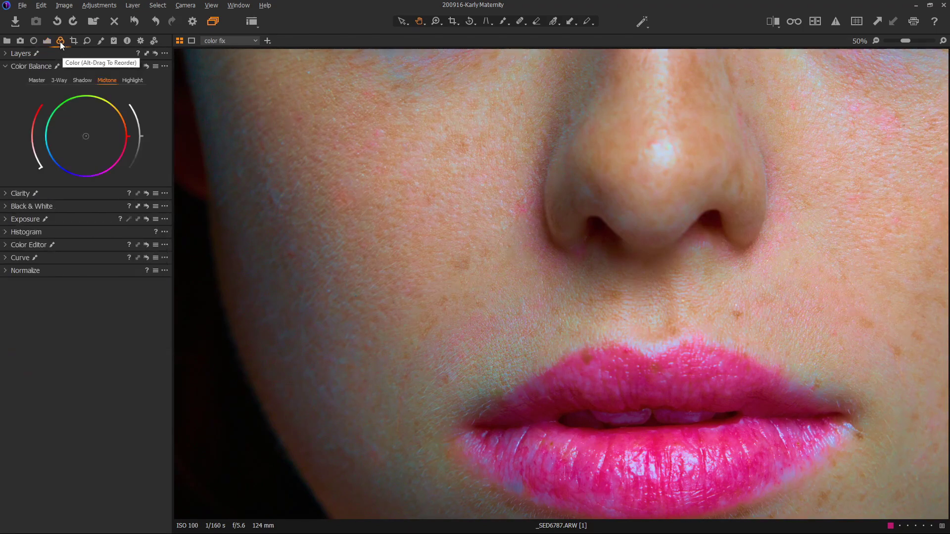
pyautogui.click(6, 244)
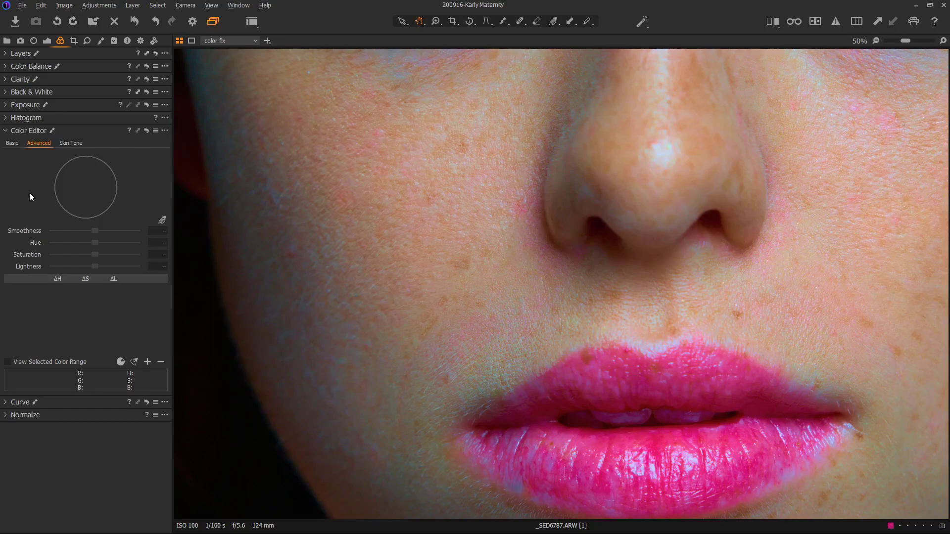
pyautogui.click(14, 144)
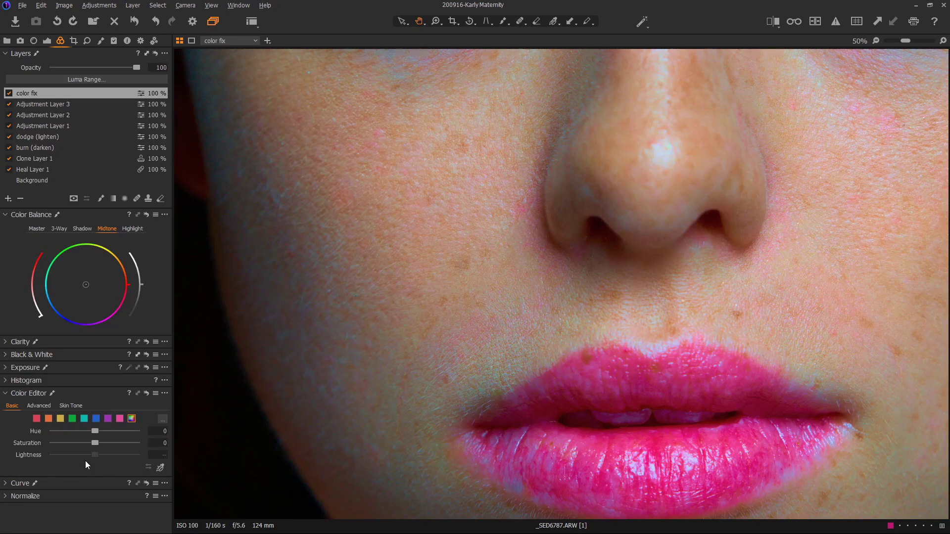
# In Advanced Color Editor, sample the reddish skin beside the nostril and widen the range wedge.
pyautogui.click(38, 406)
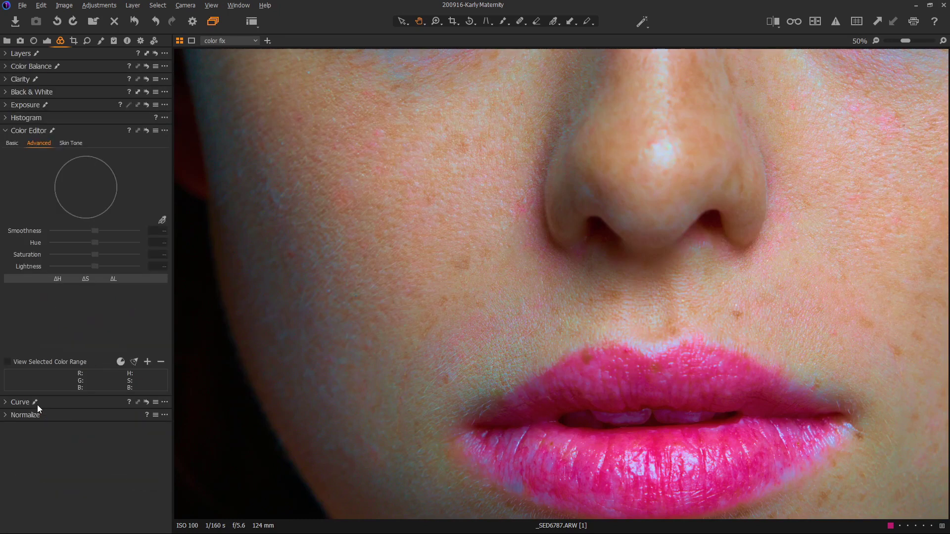
pyautogui.click(163, 219)
pyautogui.click(526, 207)
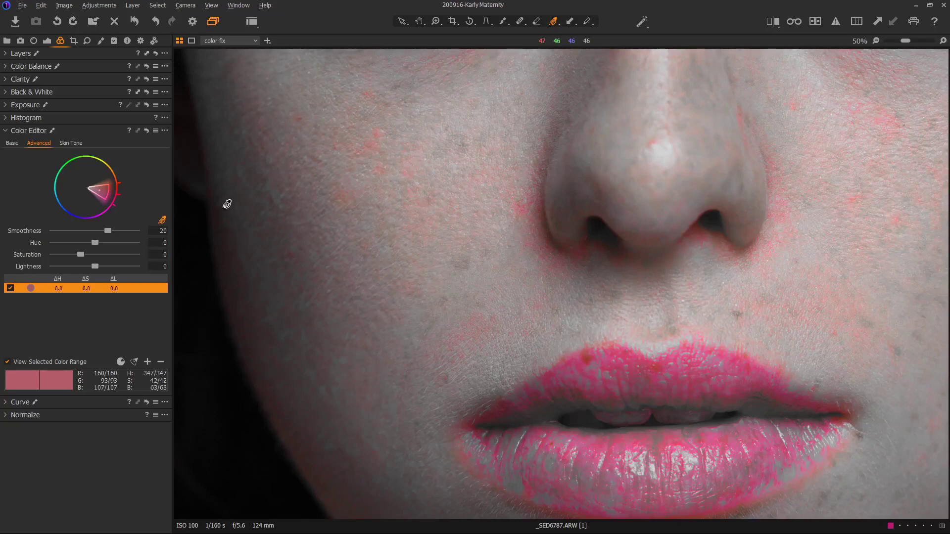
pyautogui.moveTo(106, 198); pyautogui.dragTo(102, 193)
pyautogui.moveTo(102, 194); pyautogui.dragTo(106, 199)
pyautogui.moveTo(94, 193); pyautogui.dragTo(89, 191)
pyautogui.moveTo(103, 184)
pyautogui.mouseDown()
pyautogui.moveTo(105, 200)
pyautogui.moveTo(89, 200)
pyautogui.moveTo(98, 200)
pyautogui.mouseUp()
# With the range preview off, shift the skin range's hue to 30.
pyautogui.click(7, 361)
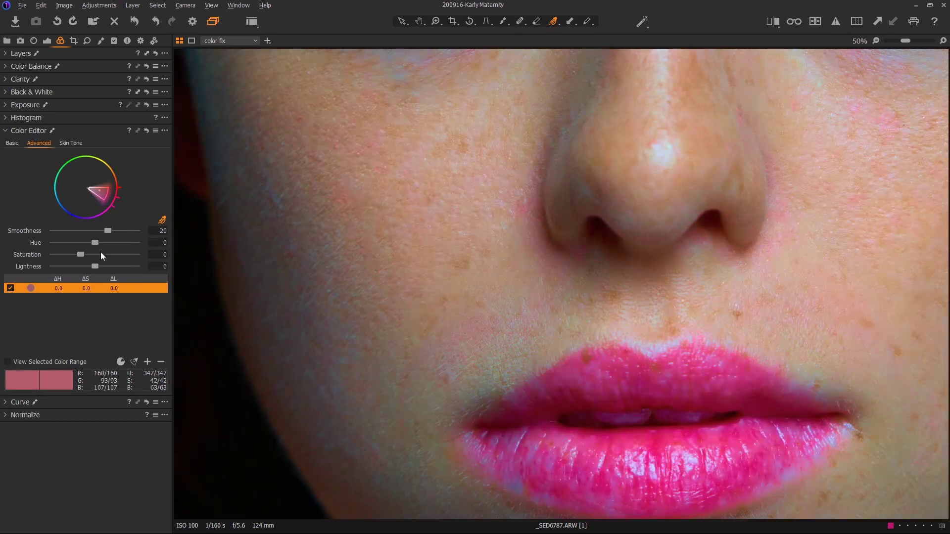
pyautogui.moveTo(97, 242); pyautogui.dragTo(129, 248)
pyautogui.moveTo(129, 242); pyautogui.dragTo(142, 247)
# Compare with the hue correction off and on, then erase the lips from the layer mask.
pyautogui.click(11, 288)
pyautogui.click(10, 288)
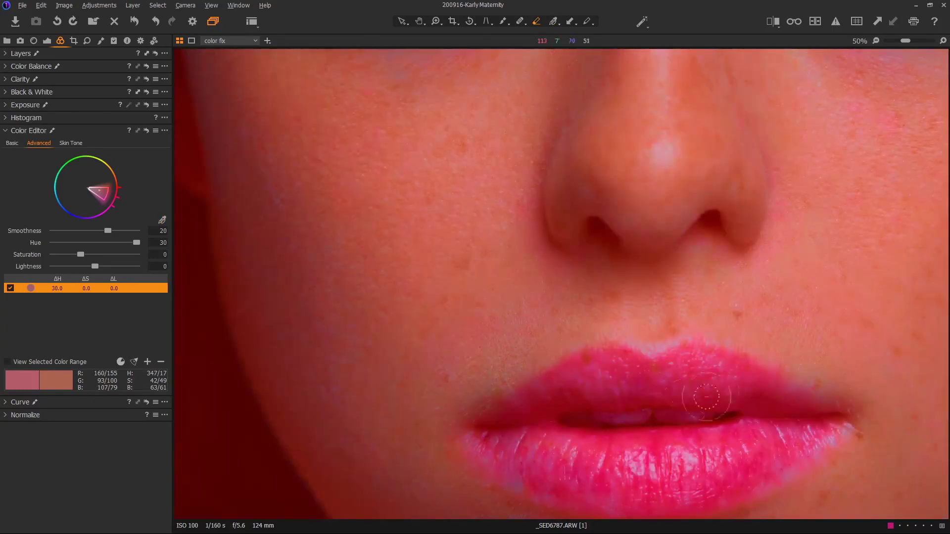
pyautogui.moveTo(662, 392)
pyautogui.mouseDown()
pyautogui.moveTo(603, 368)
pyautogui.moveTo(477, 420)
pyautogui.moveTo(477, 438)
pyautogui.moveTo(514, 478)
pyautogui.mouseUp()
pyautogui.moveTo(695, 492)
pyautogui.mouseDown()
pyautogui.moveTo(767, 466)
pyautogui.moveTo(831, 410)
pyautogui.moveTo(664, 366)
pyautogui.moveTo(713, 428)
pyautogui.moveTo(669, 400)
pyautogui.moveTo(545, 462)
pyautogui.moveTo(695, 428)
pyautogui.moveTo(503, 422)
pyautogui.moveTo(632, 428)
pyautogui.moveTo(648, 452)
pyautogui.moveTo(609, 450)
pyautogui.moveTo(752, 444)
pyautogui.moveTo(677, 427)
pyautogui.moveTo(740, 461)
pyautogui.mouseUp()
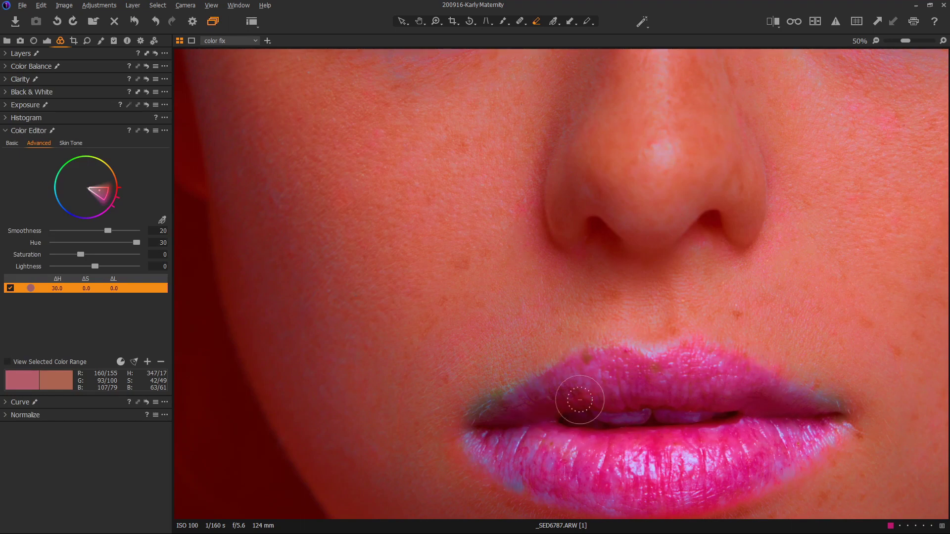
# Hide the mask overlay and compare the image with and without the hue correction.
pyautogui.press('m')
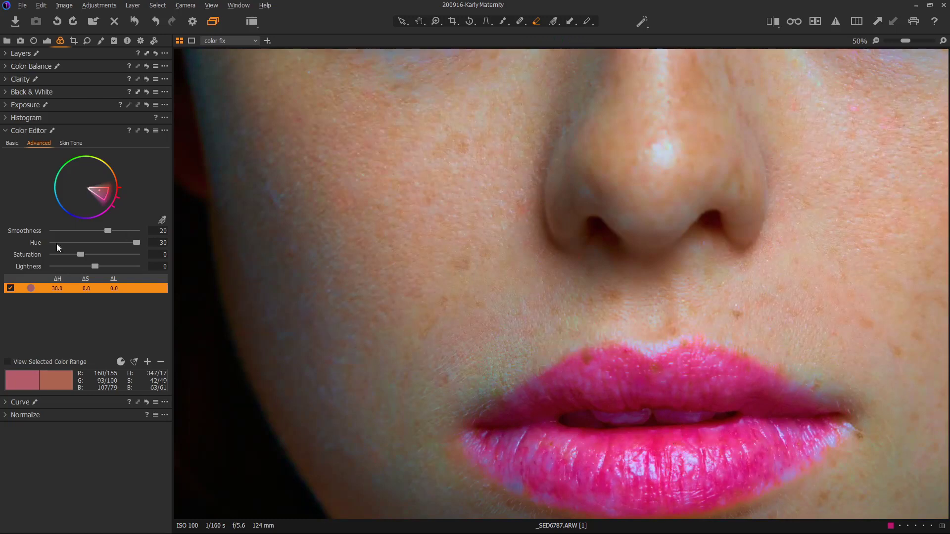
pyautogui.click(11, 289)
pyautogui.click(10, 288)
pyautogui.click(10, 289)
pyautogui.click(11, 288)
# Sample a second colour range on the cheek and narrow it to the saturated freckle tones.
pyautogui.click(163, 221)
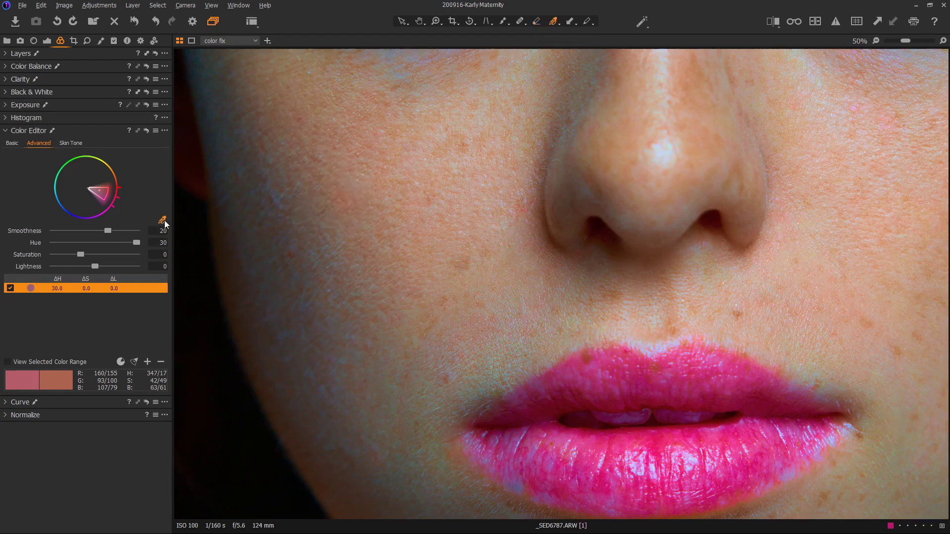
pyautogui.click(348, 195)
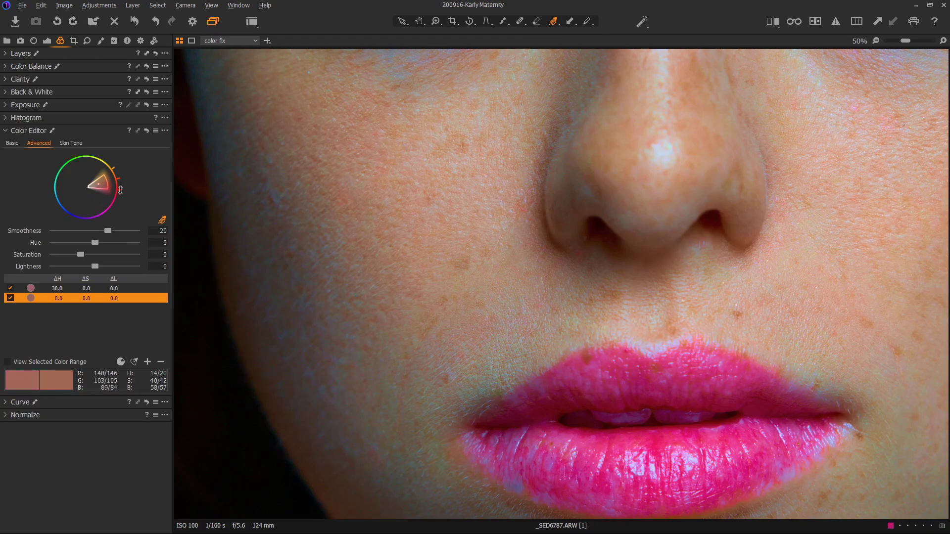
pyautogui.click(46, 361)
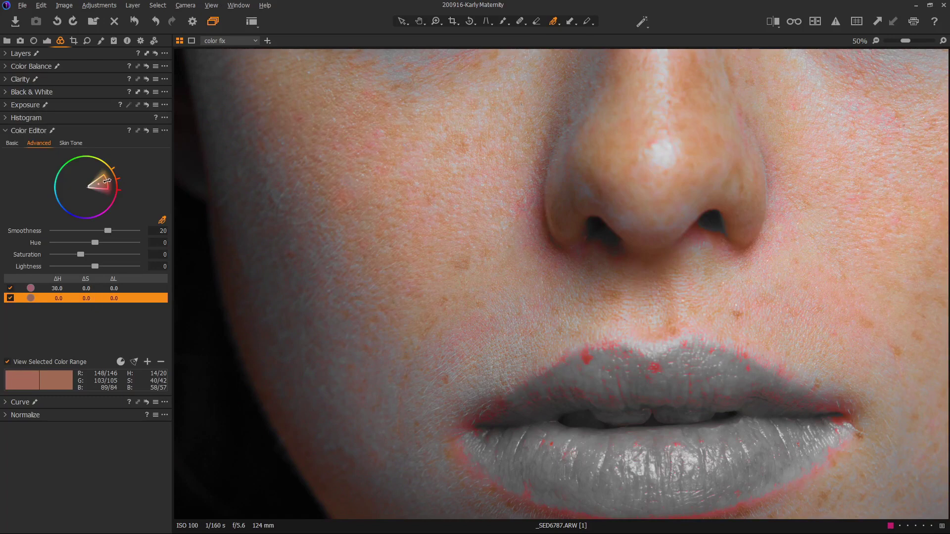
pyautogui.moveTo(88, 186)
pyautogui.mouseDown()
pyautogui.moveTo(117, 178)
pyautogui.moveTo(103, 186)
pyautogui.mouseUp()
# Set Saturation -23.1 on the cheek range and -17.8 on the hue-shifted range, then zoom to fit.
pyautogui.click(8, 363)
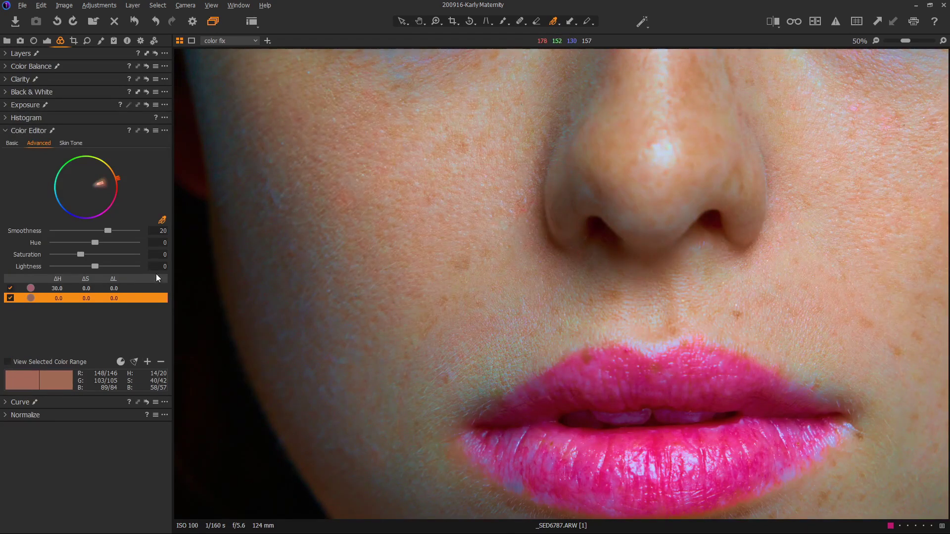
pyautogui.moveTo(81, 253); pyautogui.dragTo(72, 254)
pyautogui.click(60, 289)
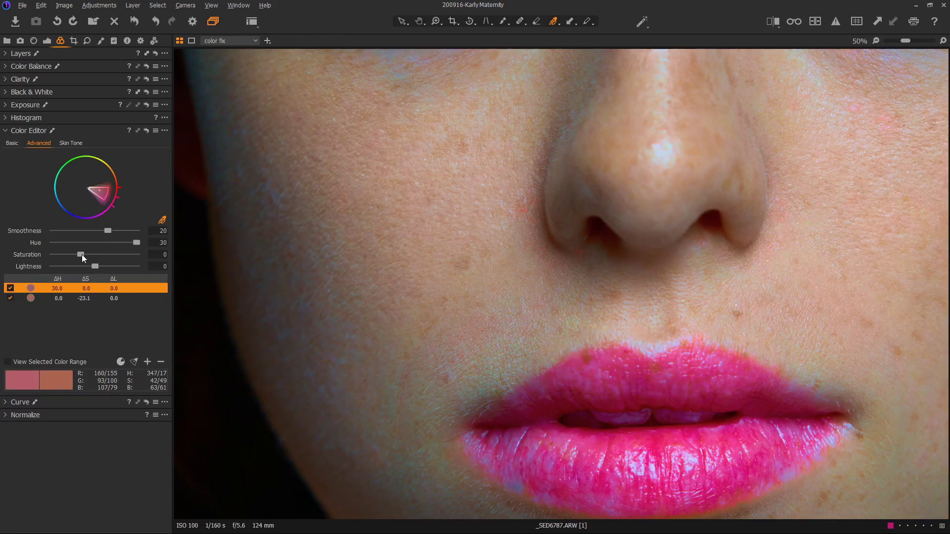
pyautogui.moveTo(82, 254); pyautogui.dragTo(77, 255)
pyautogui.hotkey('ctrl', '0')
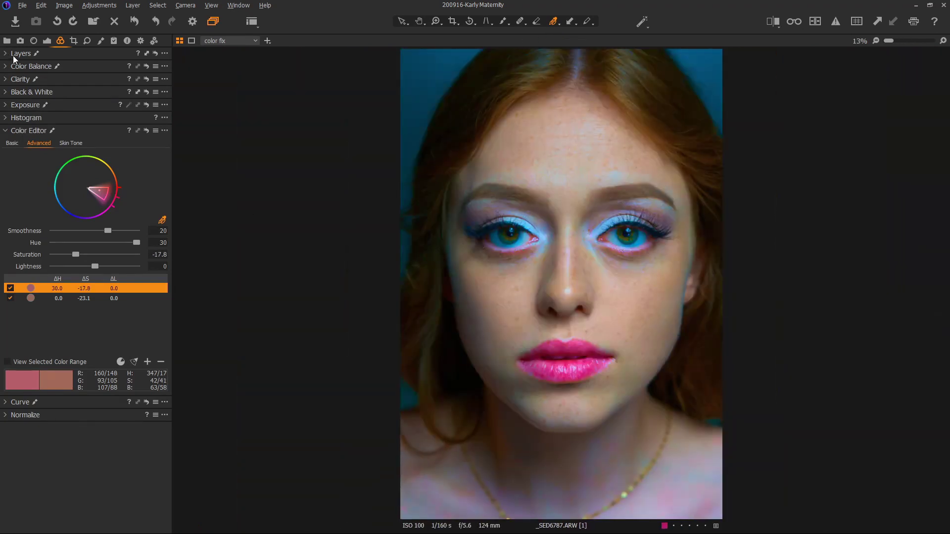
# Switch off Adjustment Layers 3, 2 and 1 in the layer list.
pyautogui.click(9, 55)
pyautogui.click(9, 104)
pyautogui.click(9, 115)
pyautogui.click(9, 125)
# Zoom in and compare the skin with the color fx layer off and on.
pyautogui.scroll(3, 547, 341)
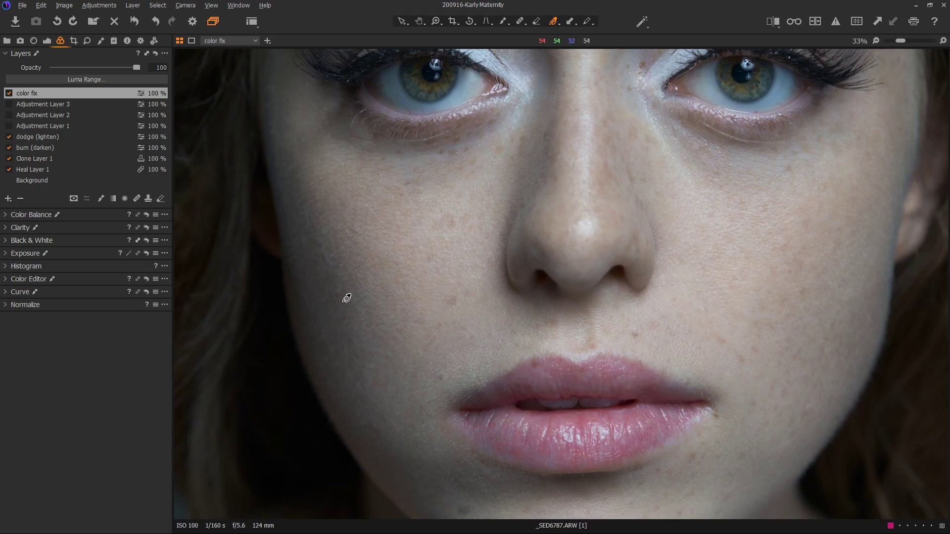
pyautogui.click(9, 93)
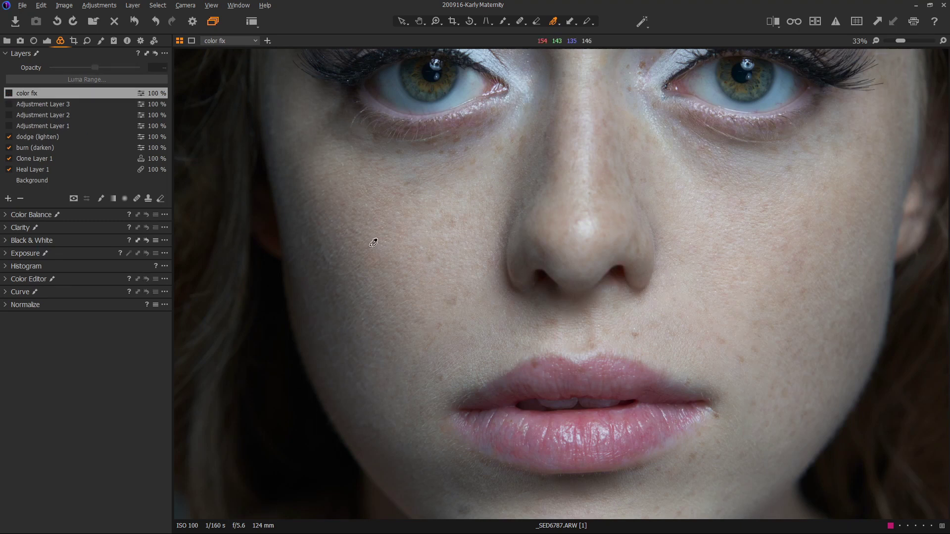
pyautogui.scroll(2, 380, 255)
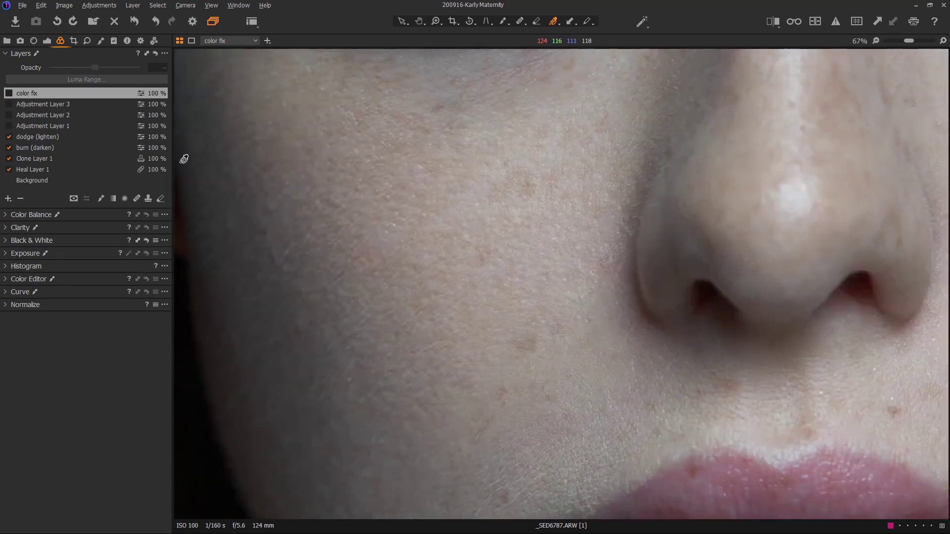
pyautogui.click(8, 94)
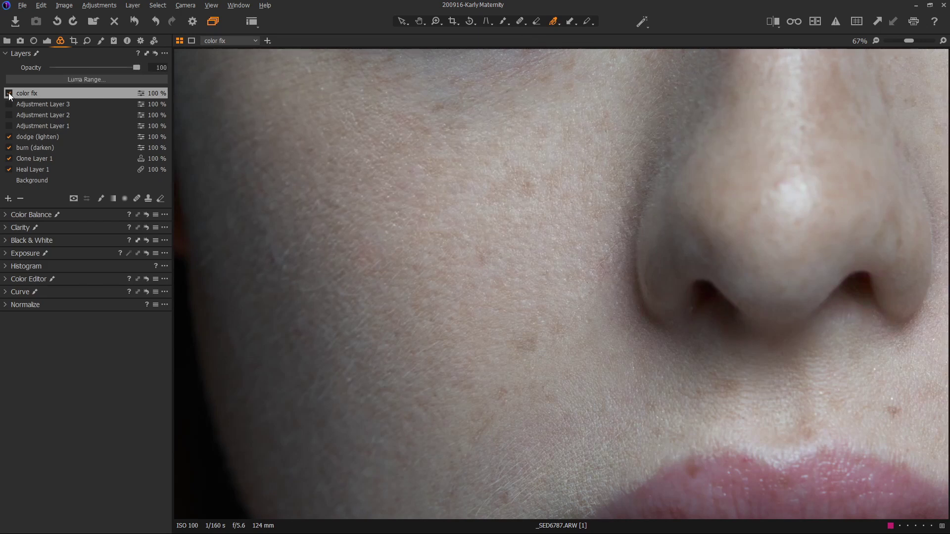
pyautogui.click(9, 93)
pyautogui.click(8, 94)
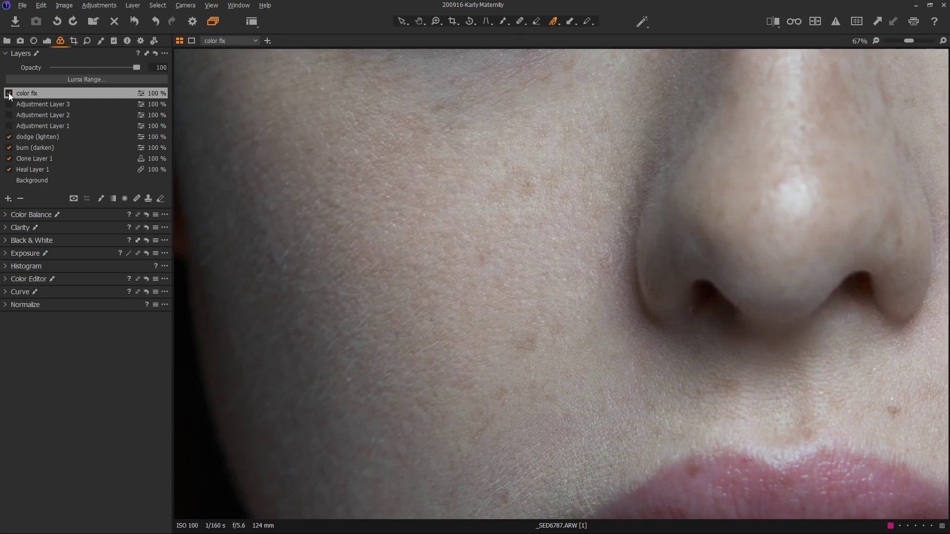